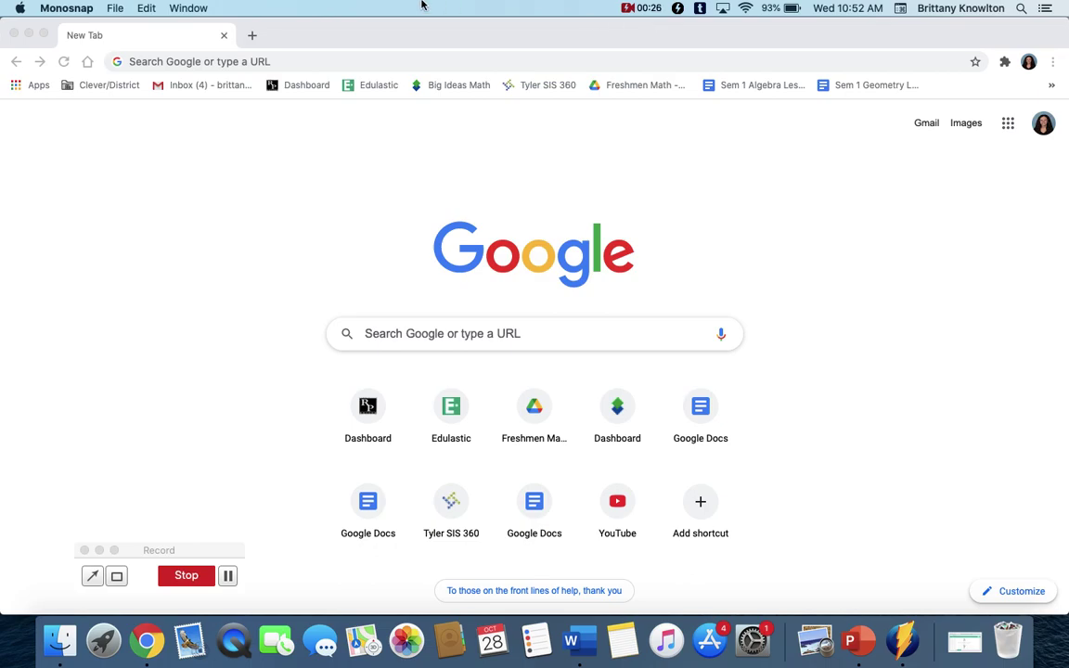
Go to desmos.com in Chrome and launch the Graphing Calculator.
click(308, 63)
click(308, 63)
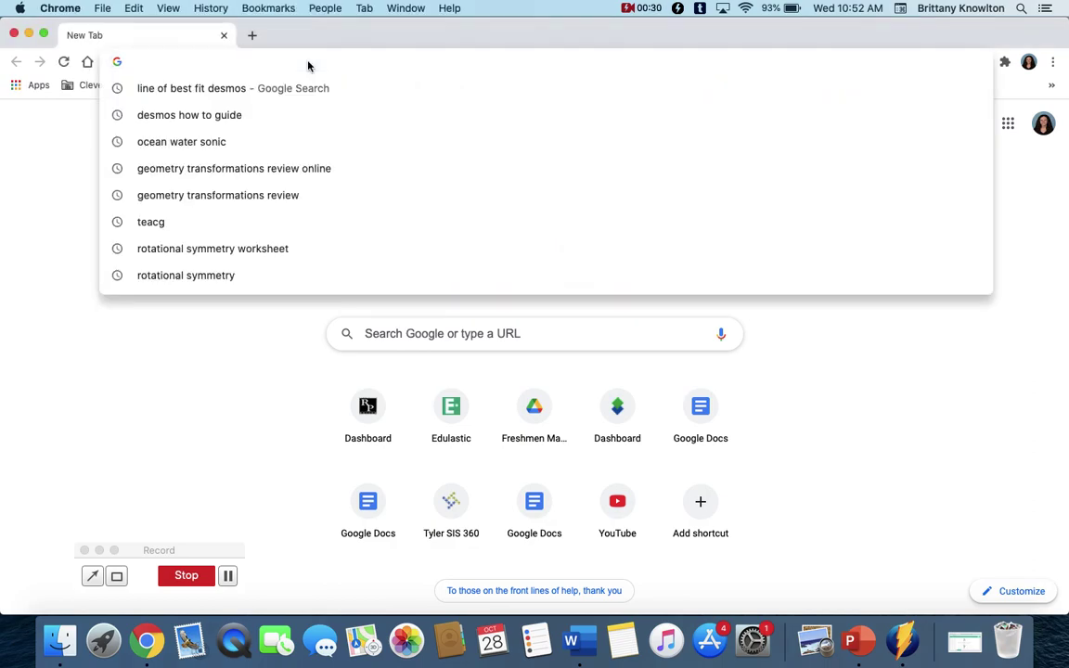
text(desmo)
key(Right)
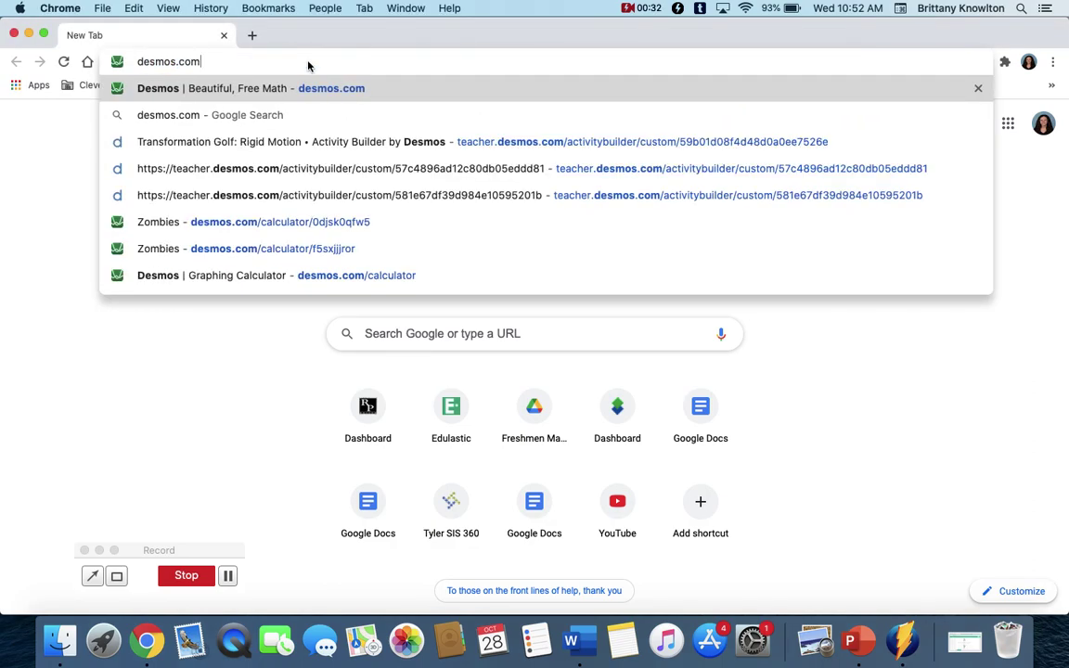
key(Return)
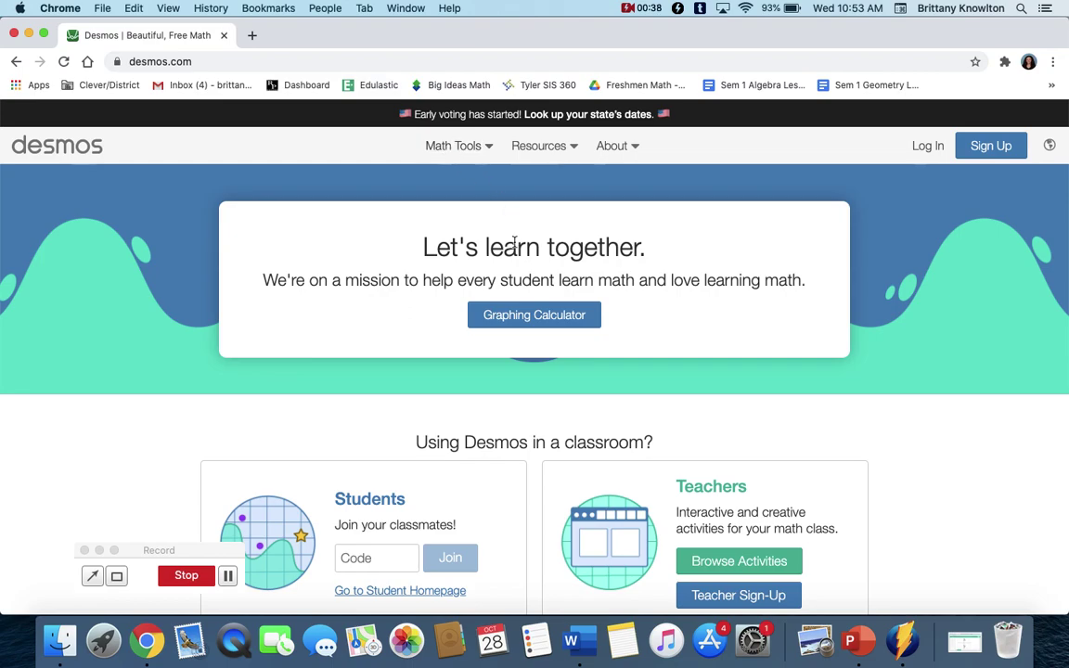
click(534, 315)
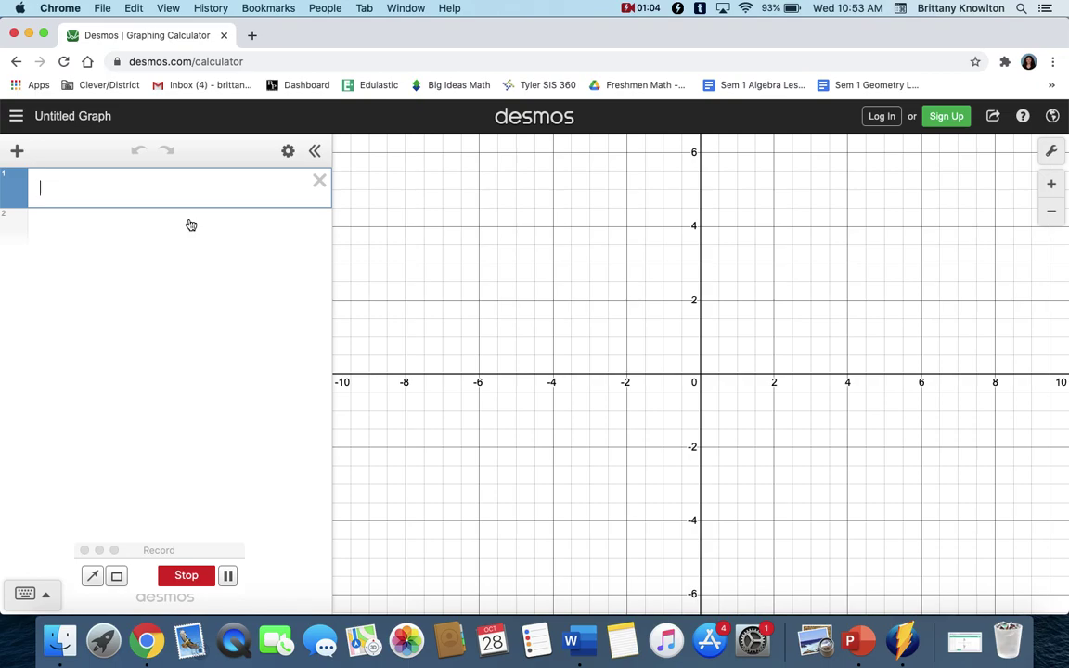
Enter y = 3x + 4 in expression line 1, leaving a new blank line below.
text(y = 3x )
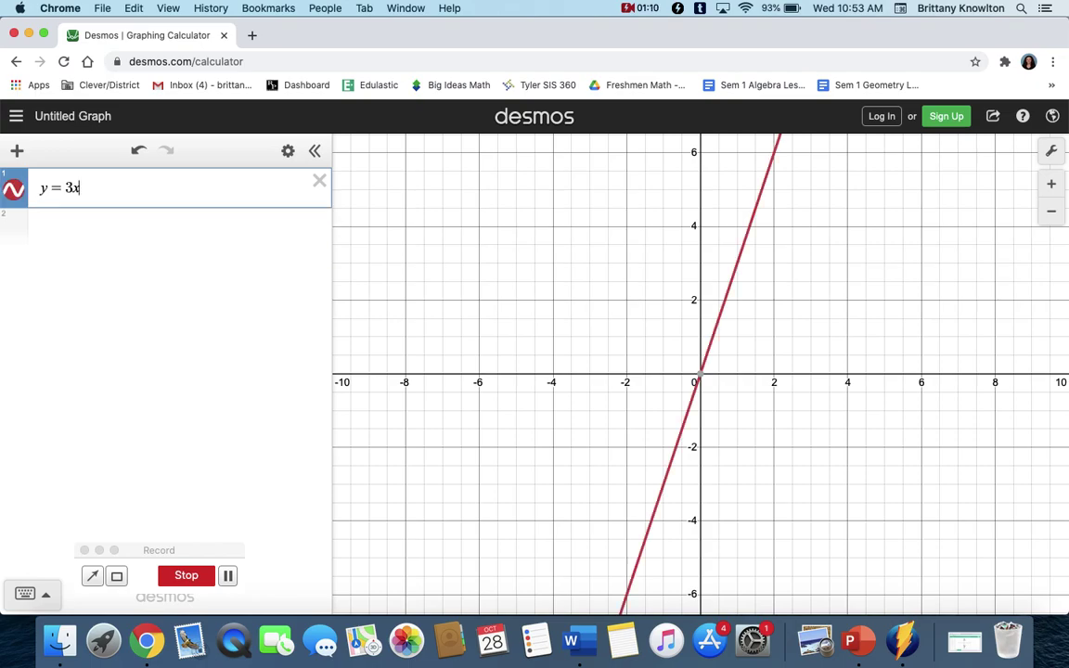
text(+ 4)
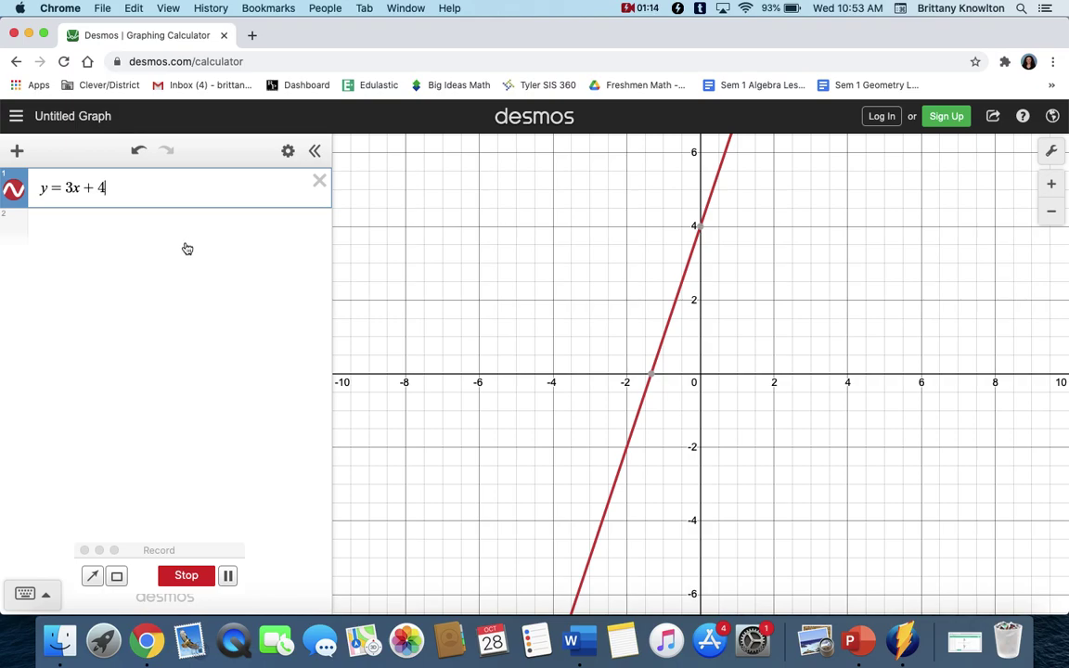
click(63, 221)
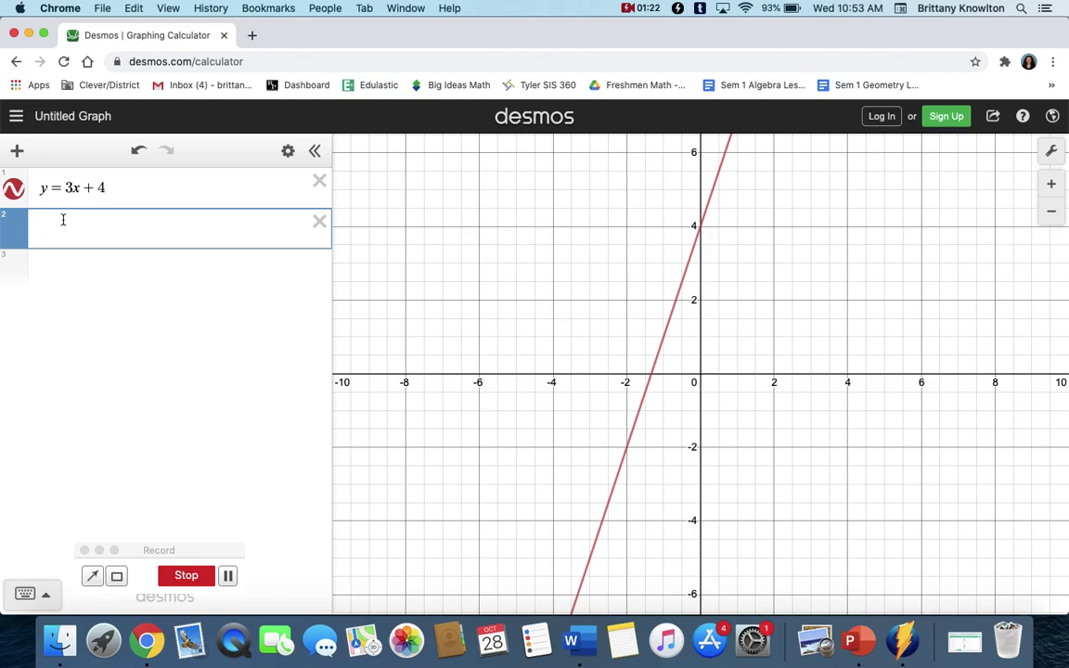
Enter y = -3/4x - 2 in expression line 2, continuing after the fraction.
text(y=-3/)
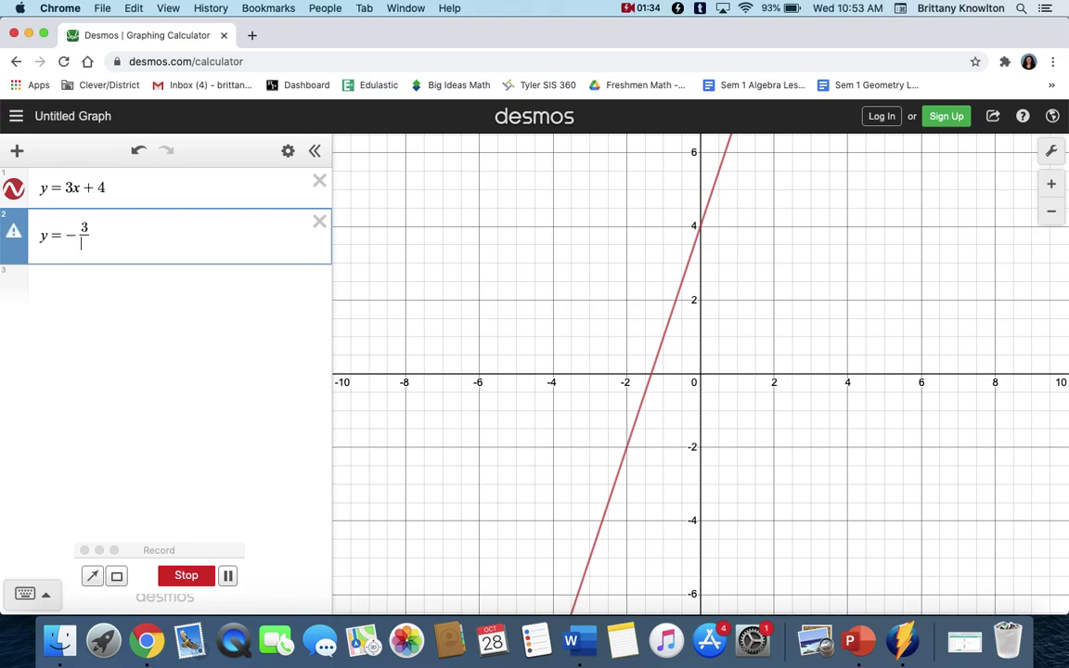
text(4)
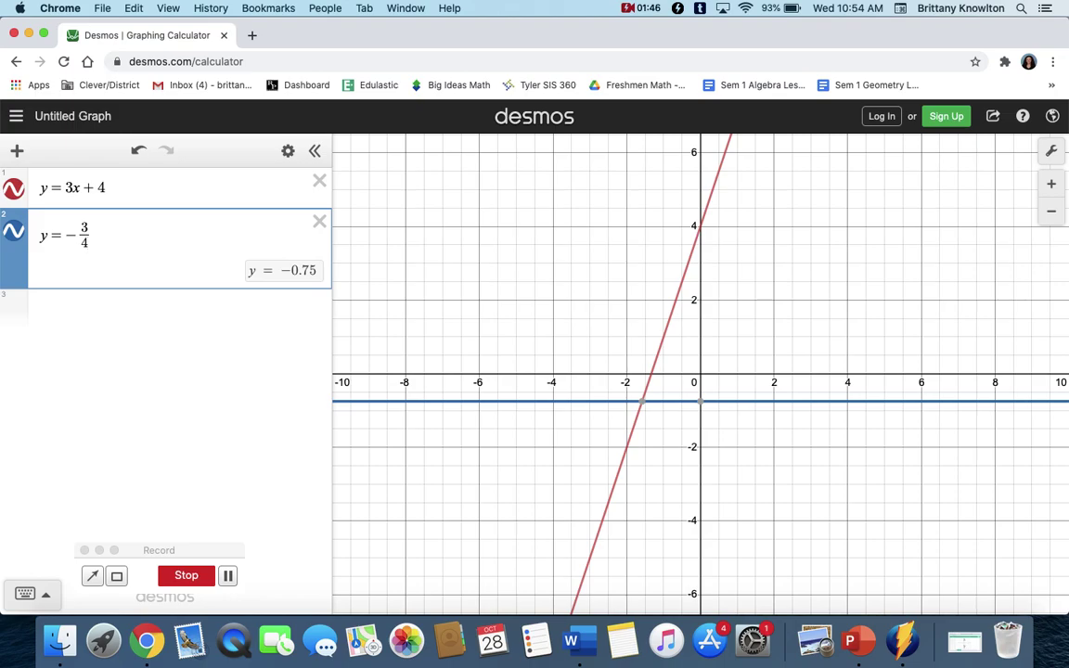
click(87, 228)
click(91, 235)
text(x )
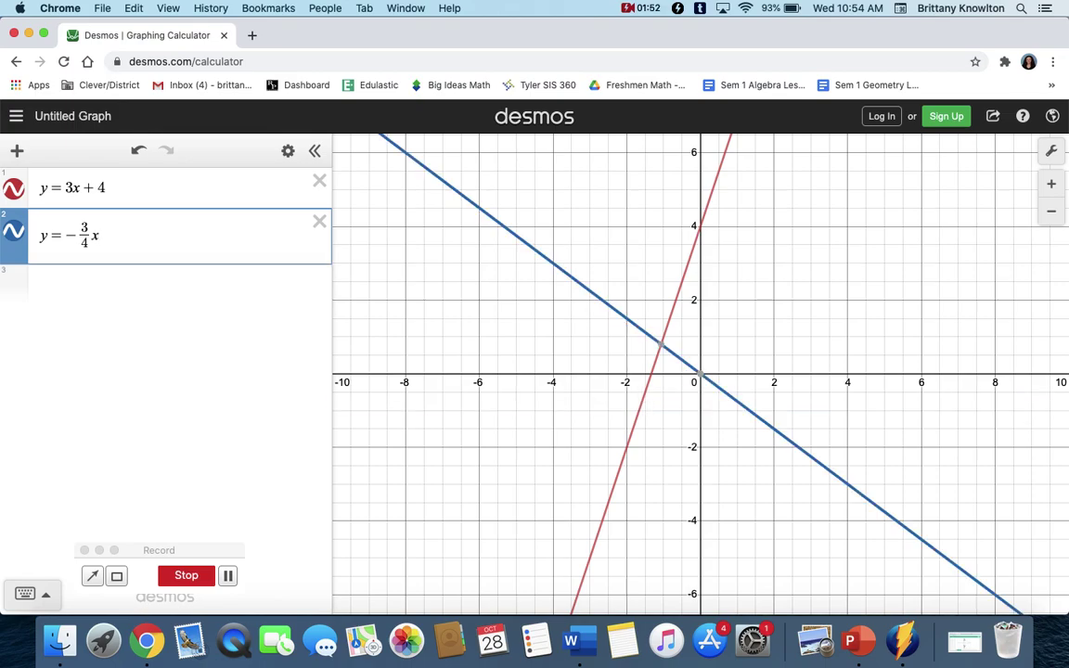
text(- 2)
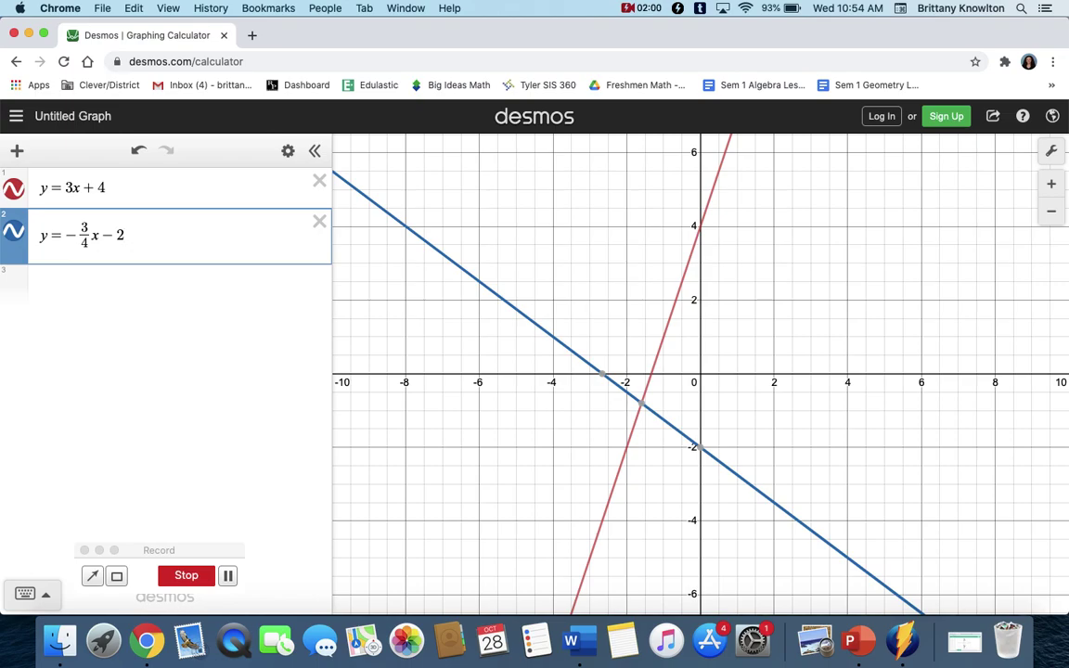
Add 3x + 5y = 2, then delete it and the y = -3/4x - 2 expression.
key(Return)
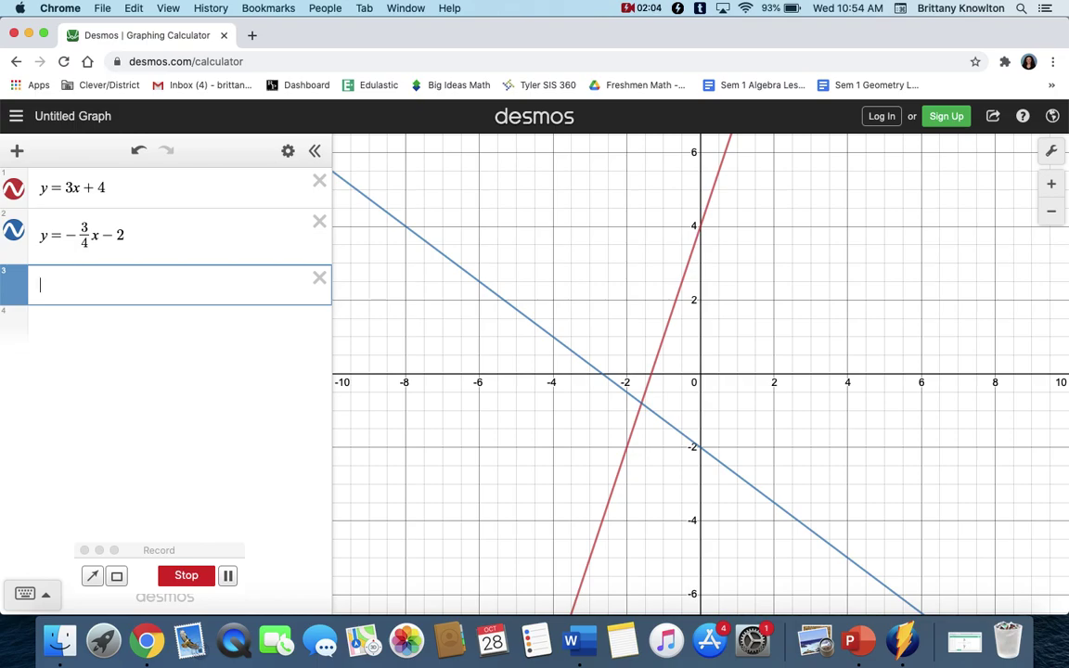
text(3x)
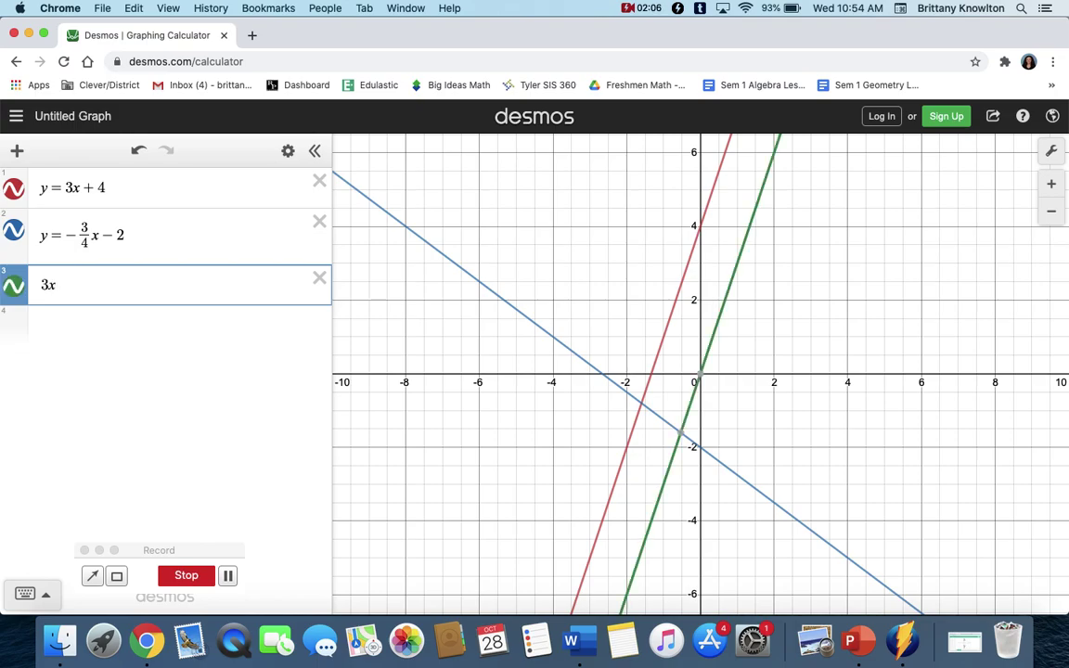
text( + 5y = 2)
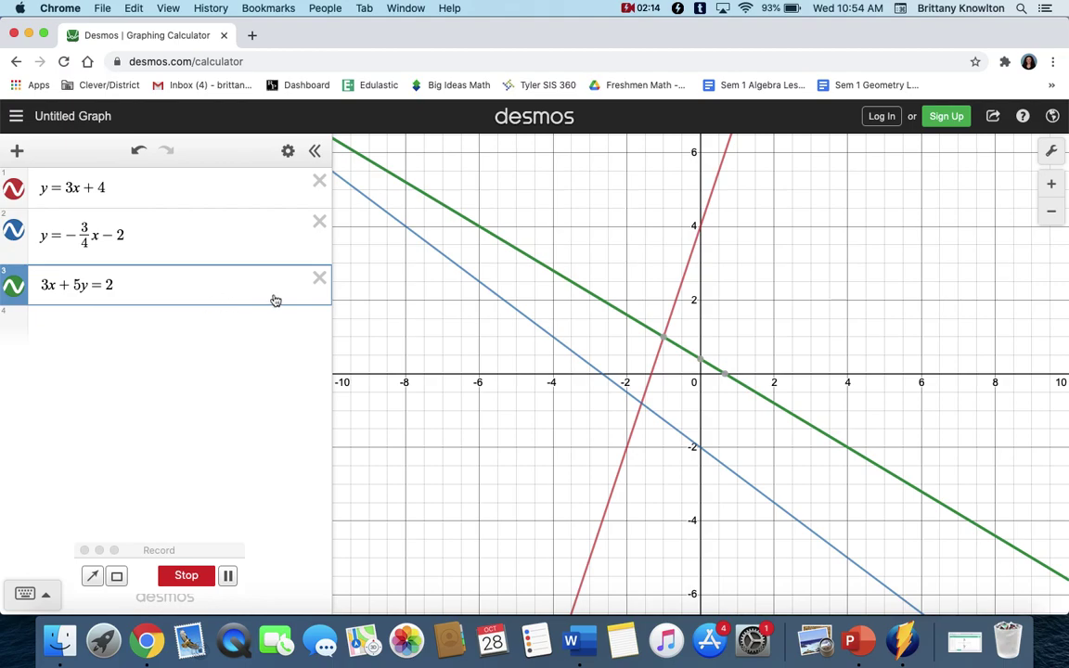
click(319, 281)
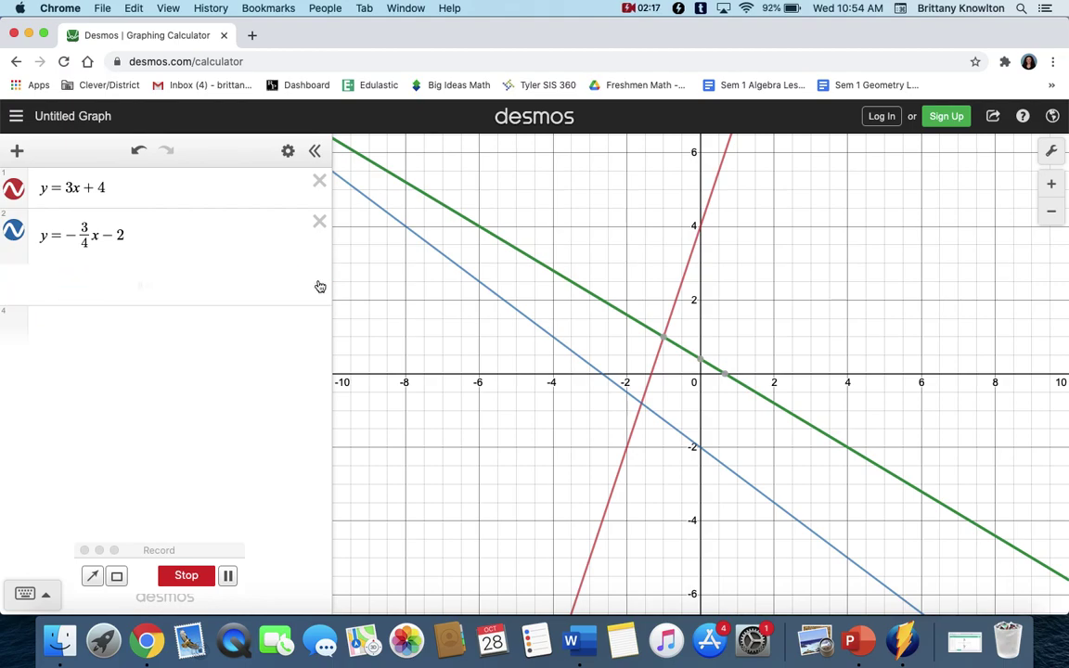
click(319, 221)
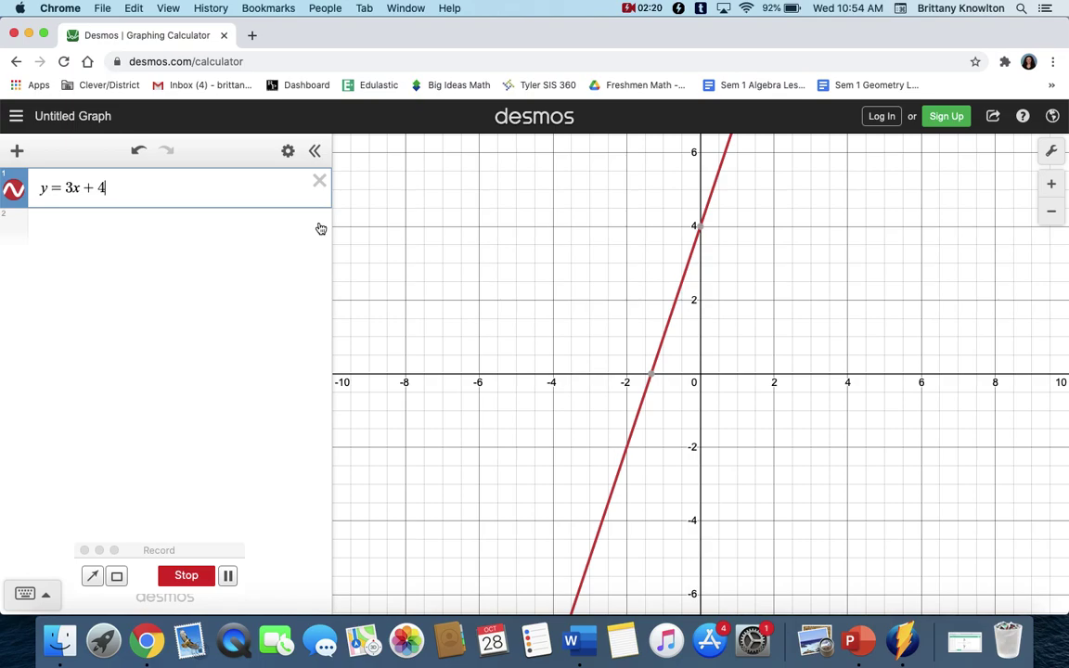
Toggle the y = 3x + 4 line hidden and visible several times, ending visible.
click(13, 192)
click(13, 193)
click(18, 192)
click(19, 192)
click(18, 192)
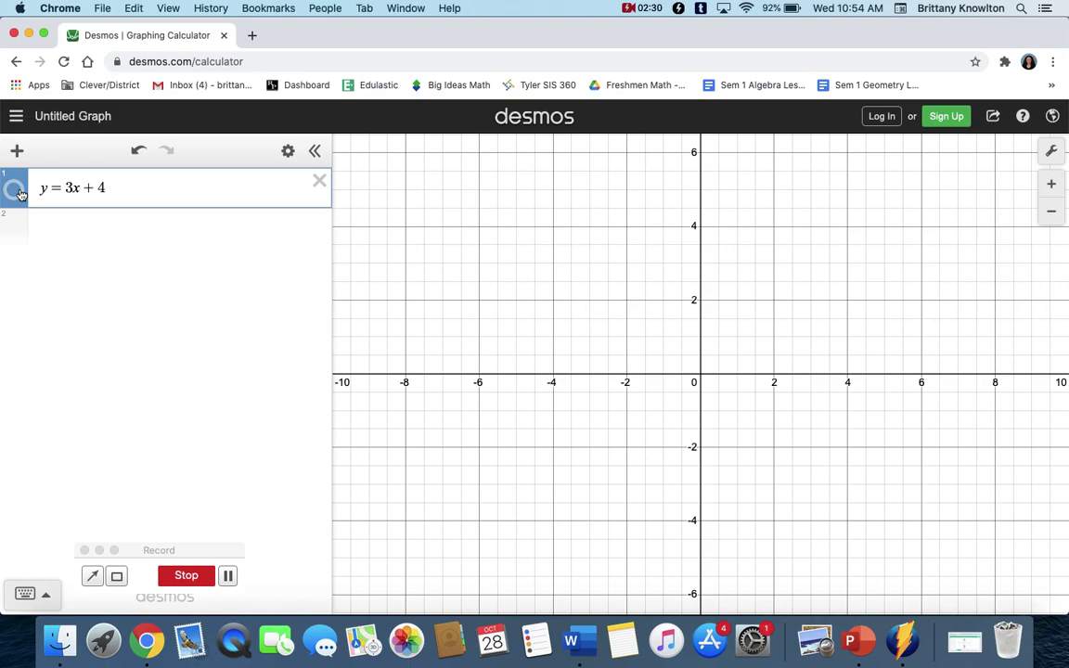
click(18, 192)
Recolour the y = 3x + 4 line purple using Edit List's colour options.
click(288, 153)
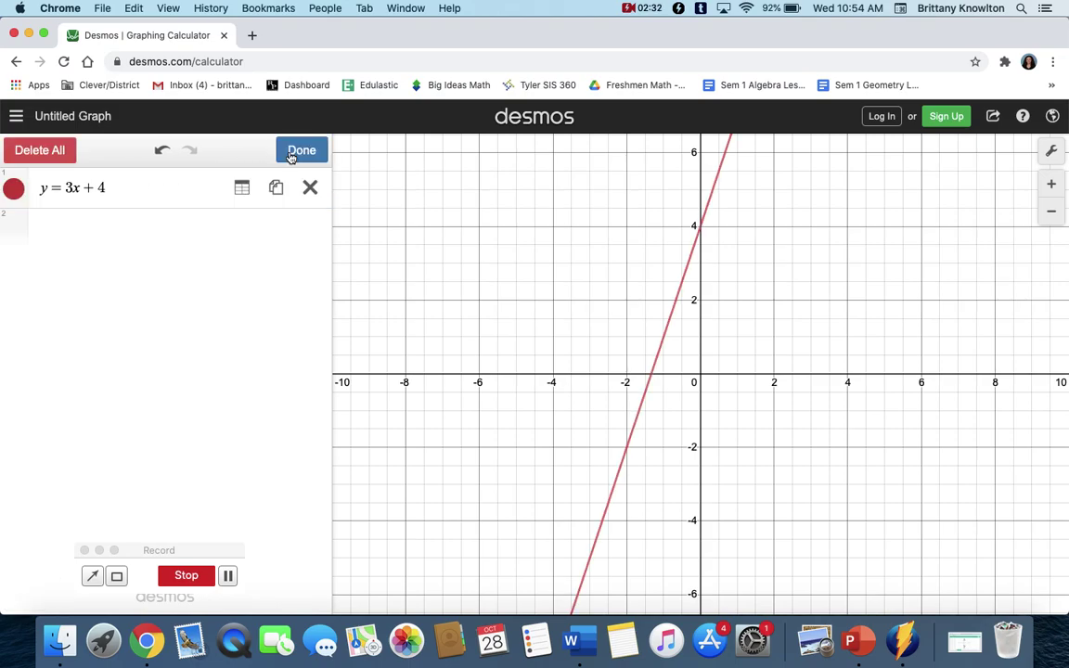
click(14, 188)
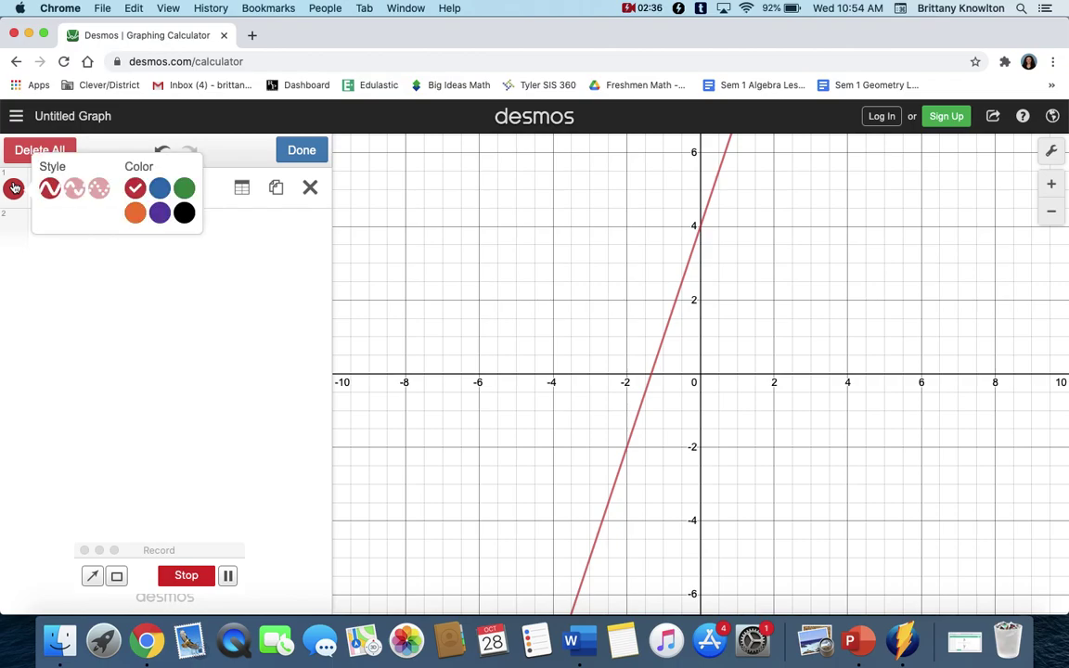
click(159, 213)
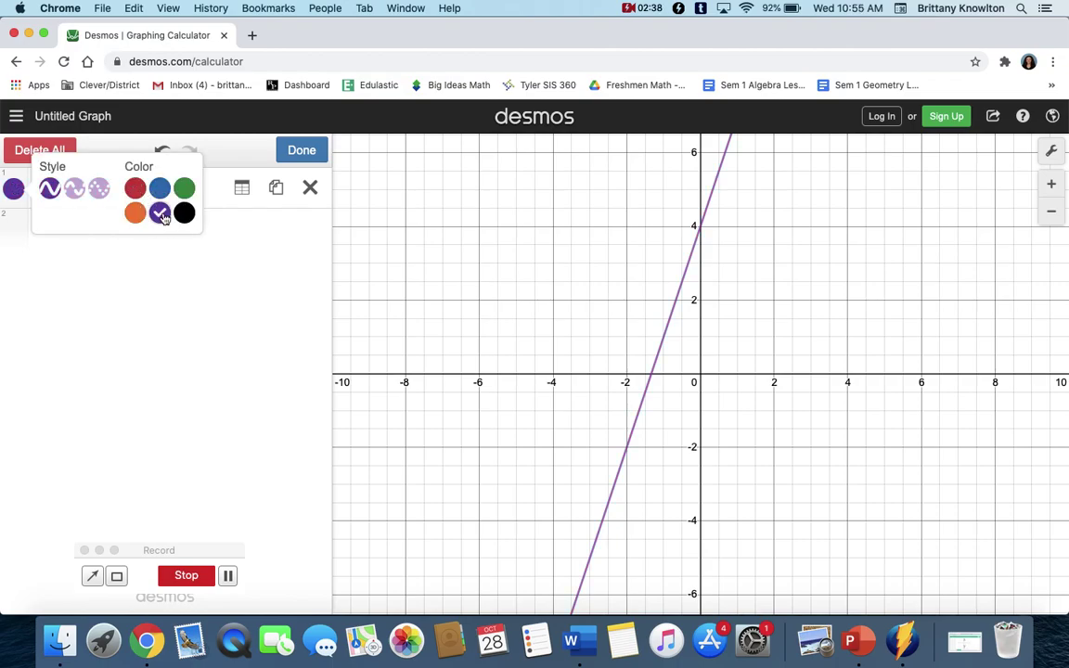
click(42, 243)
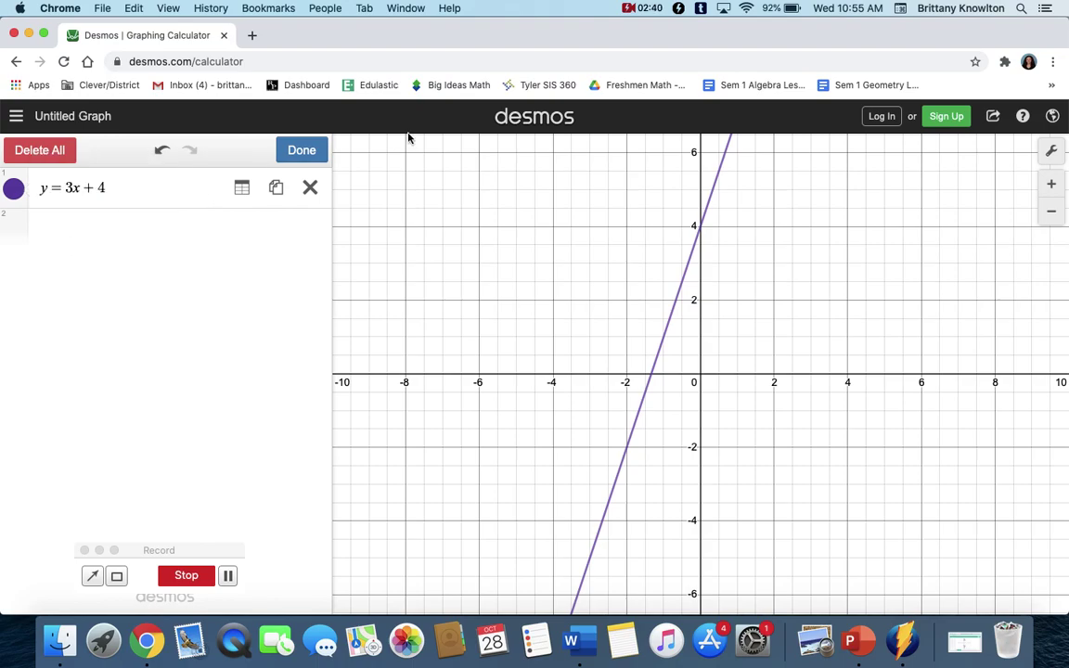
click(301, 151)
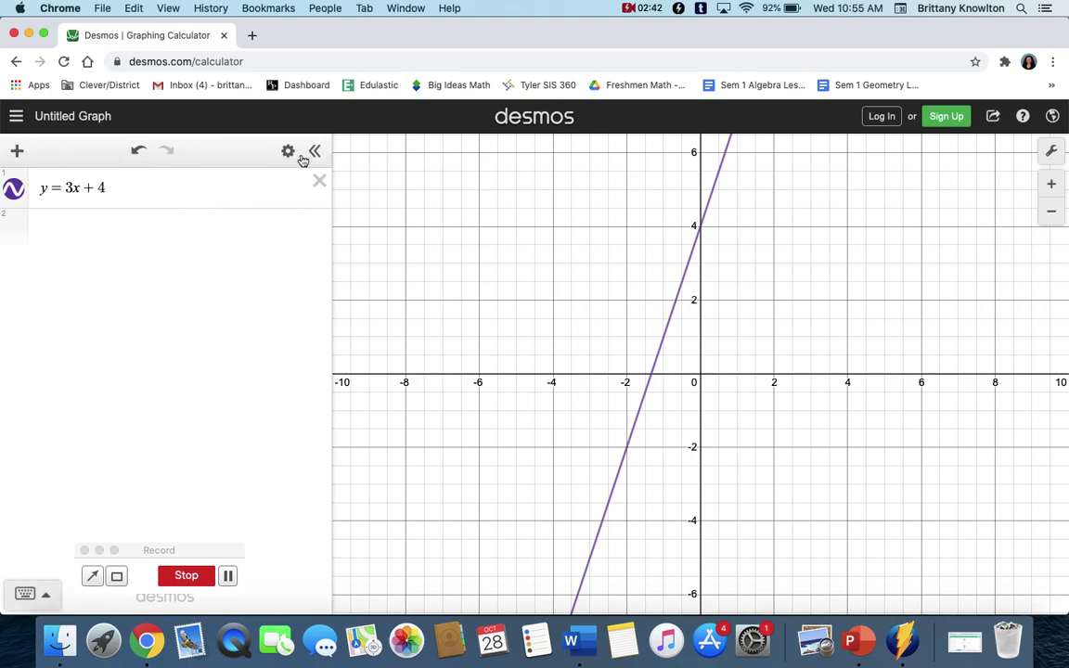
Insert an x/y table and fill x1 with -1, 0, 1, 2, 3.
click(121, 229)
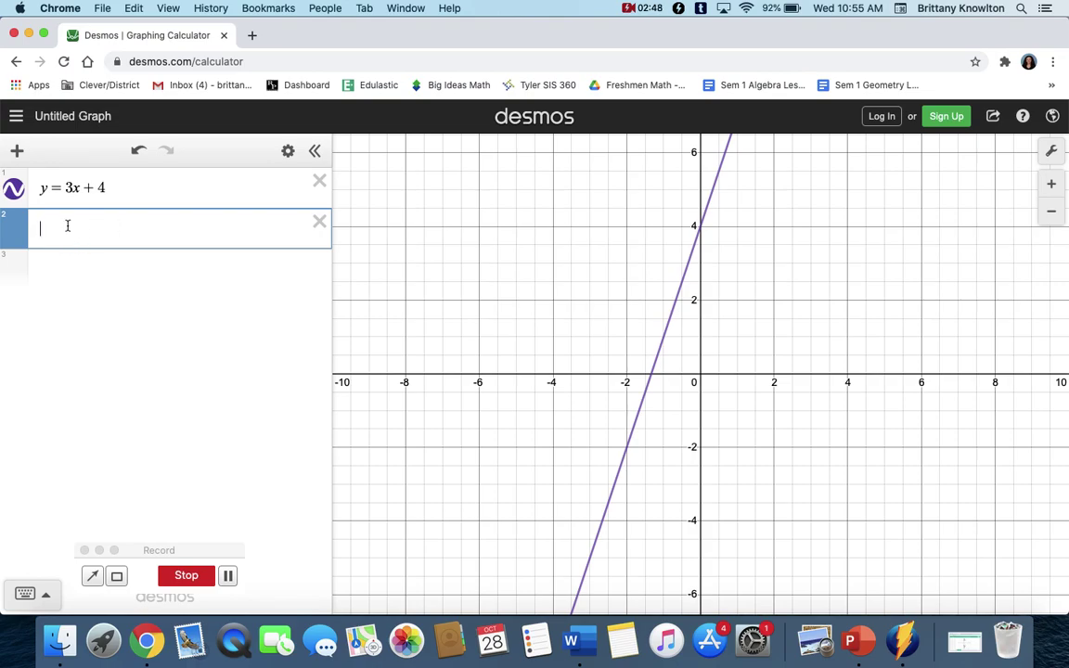
click(16, 153)
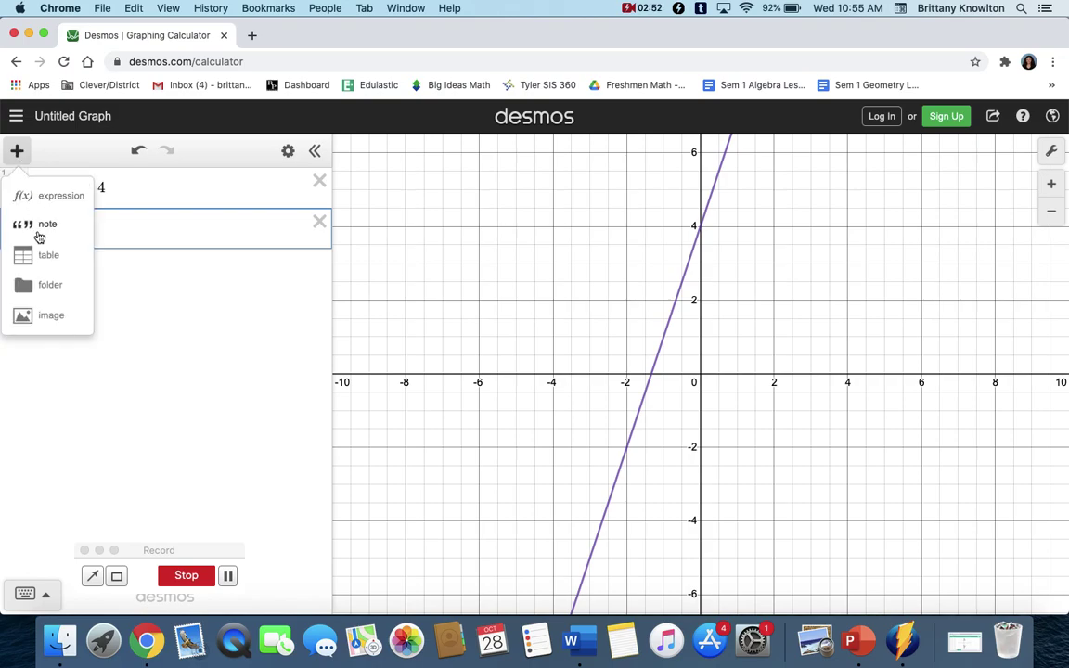
click(44, 259)
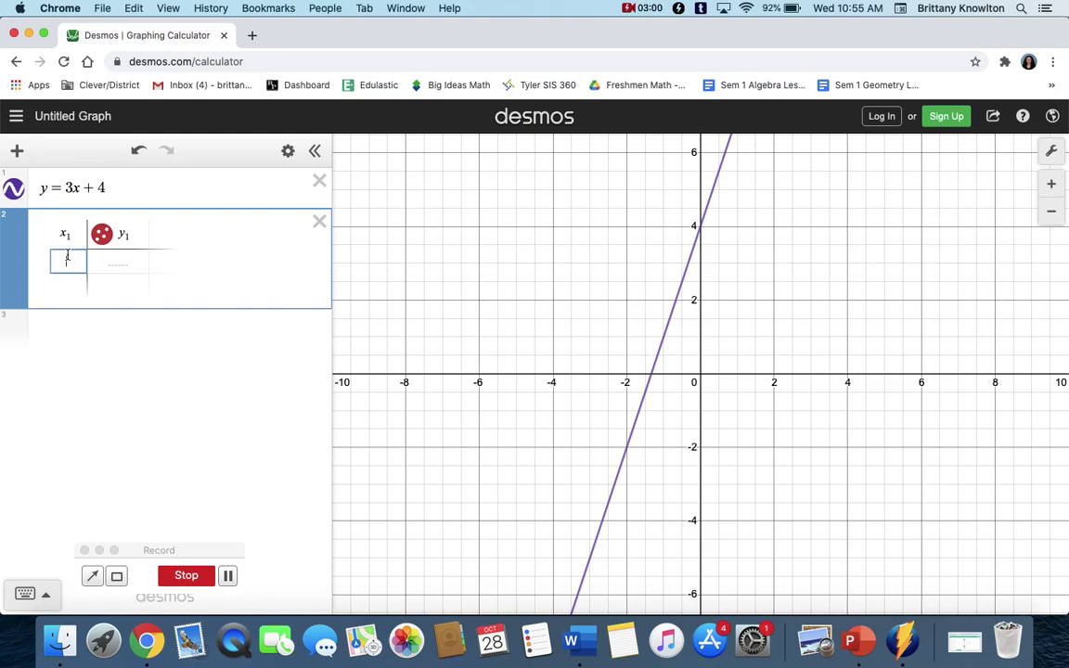
text(-1)
key(Return)
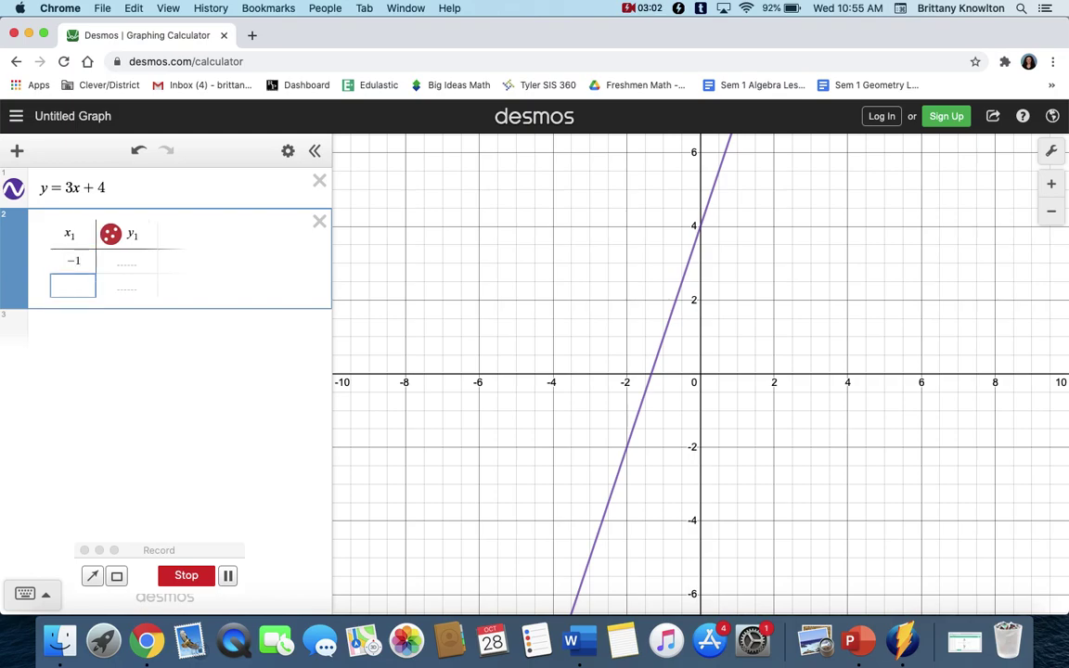
text(0)
key(Return)
text(1)
key(Return)
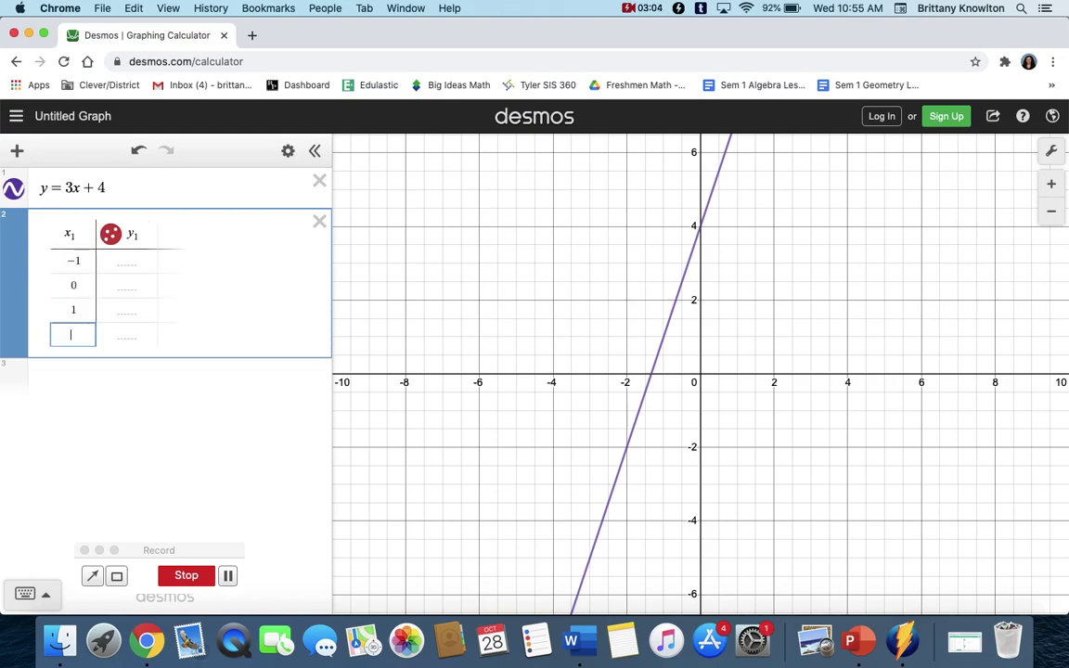
text(2)
key(Return)
text(3)
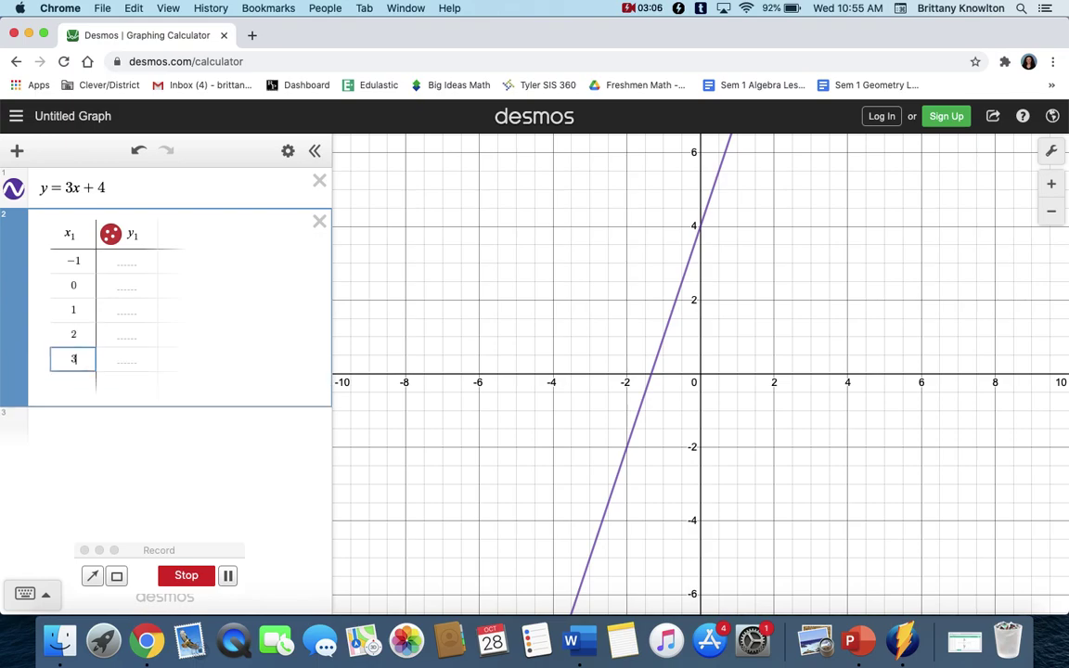
Fill the y1 column with 8, -4, 2, 6, 1.
click(125, 260)
text(8)
key(Return)
text(-4)
key(Return)
text(2)
key(Return)
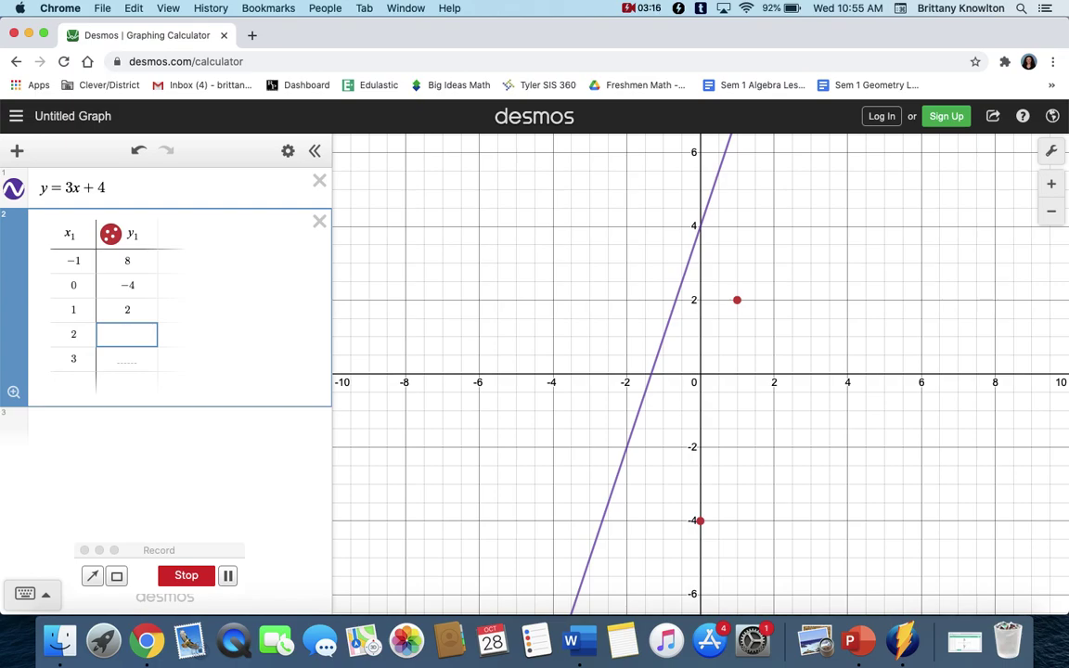
text(6)
key(Return)
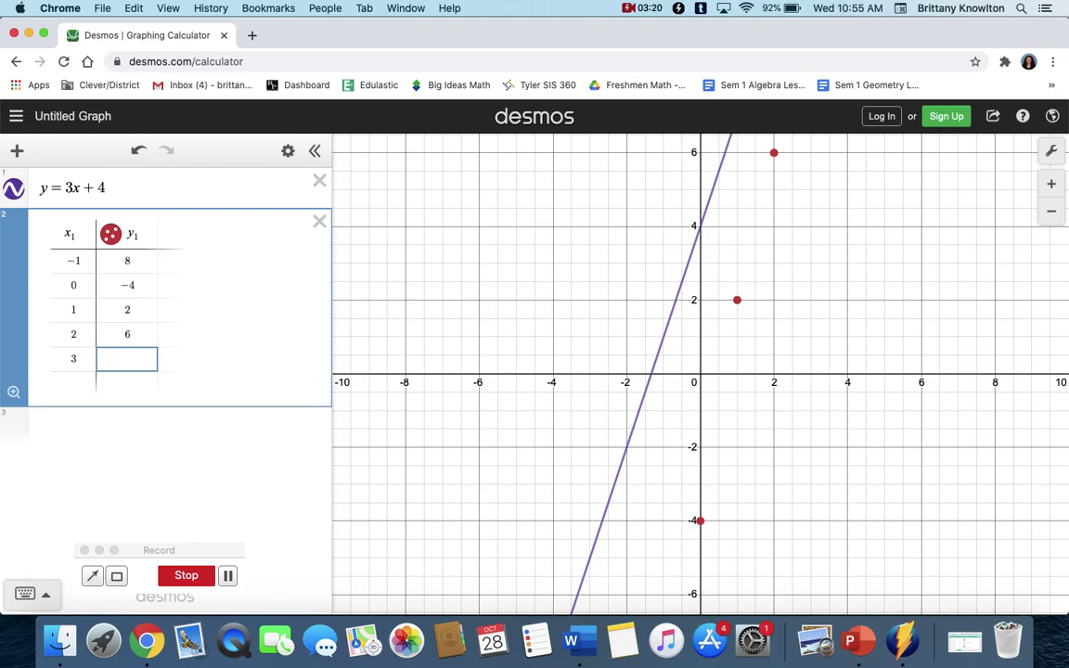
text(1)
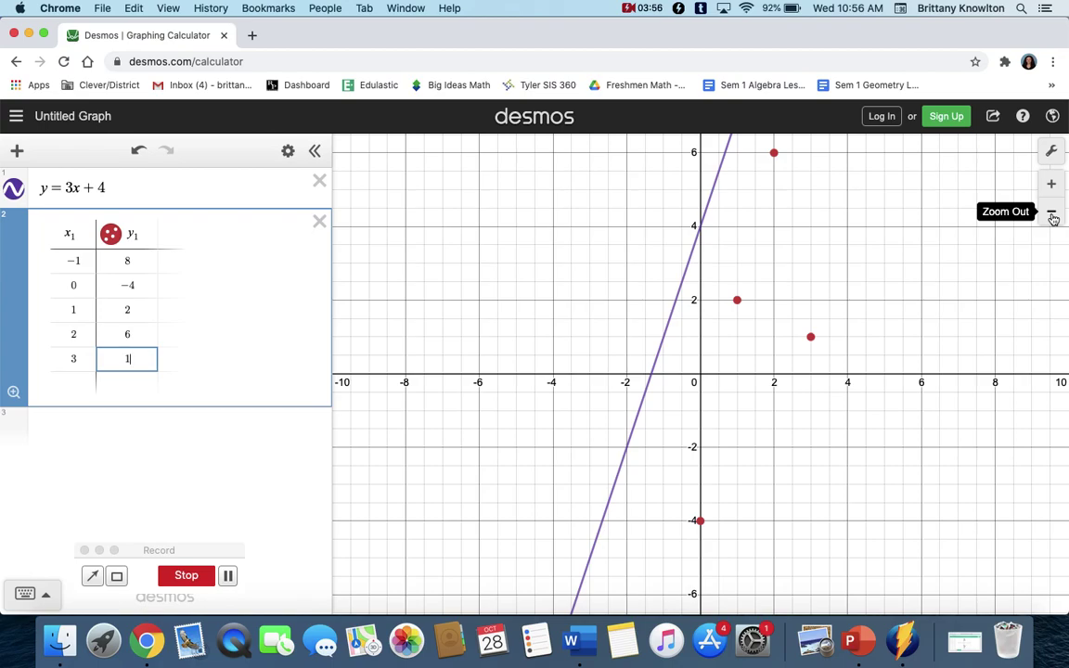
Zoom out one level so the point (-1, 8) and the others come into view.
click(1052, 215)
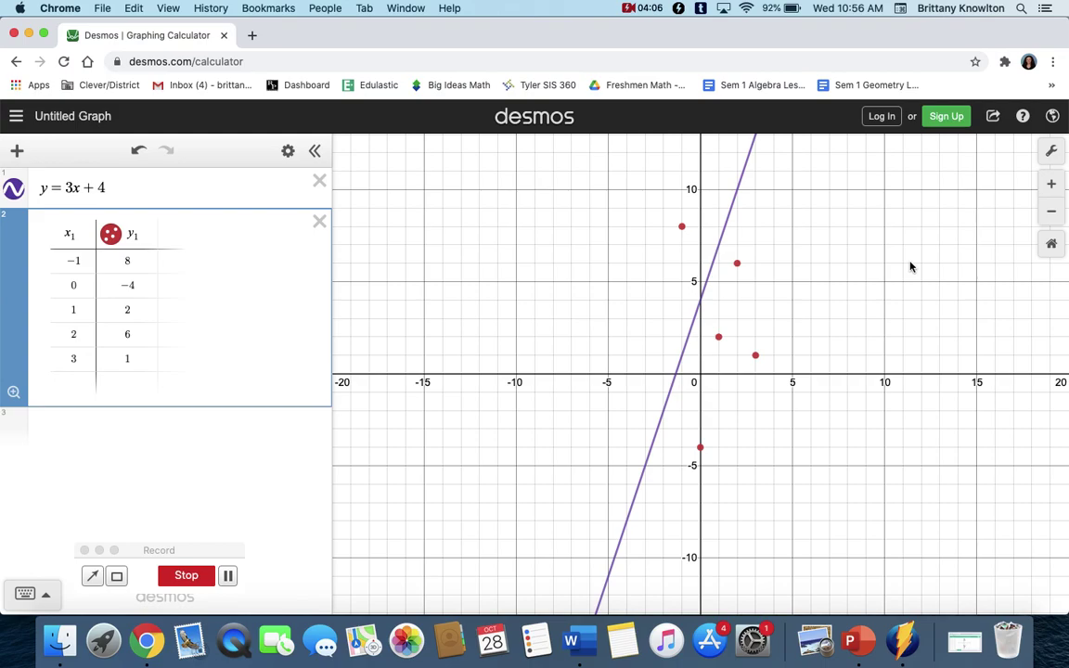
Zoom in slightly and pan so the purple line and five points sit centred.
scroll(910, 268, up, 5)
scroll(910, 267, down, 3)
scroll(910, 268, up, 1)
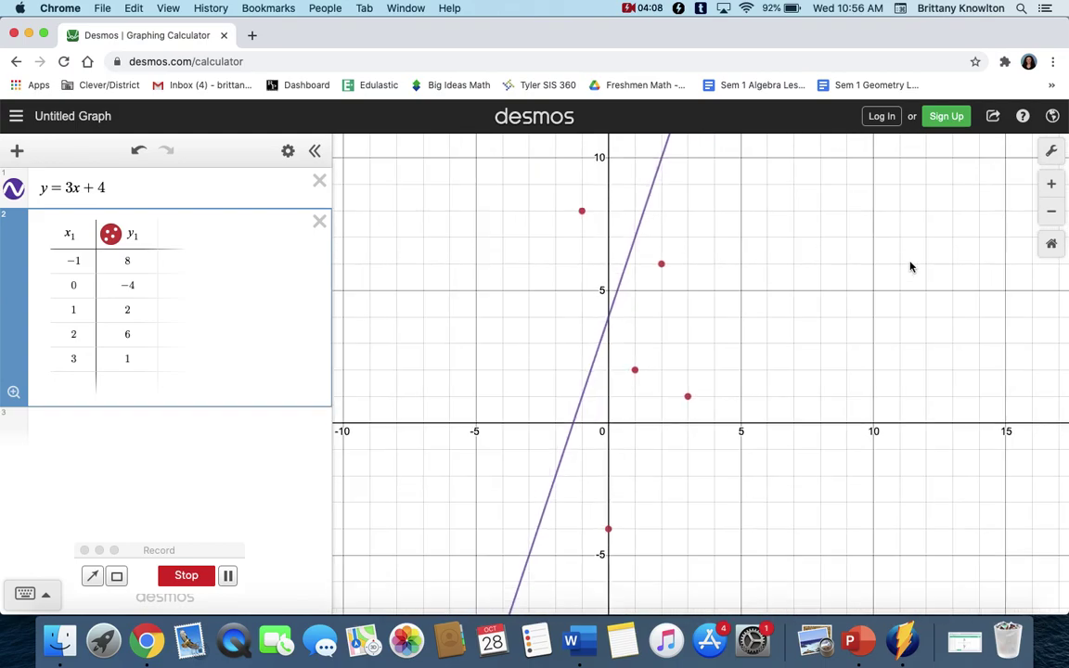
drag(747, 318, 755, 296)
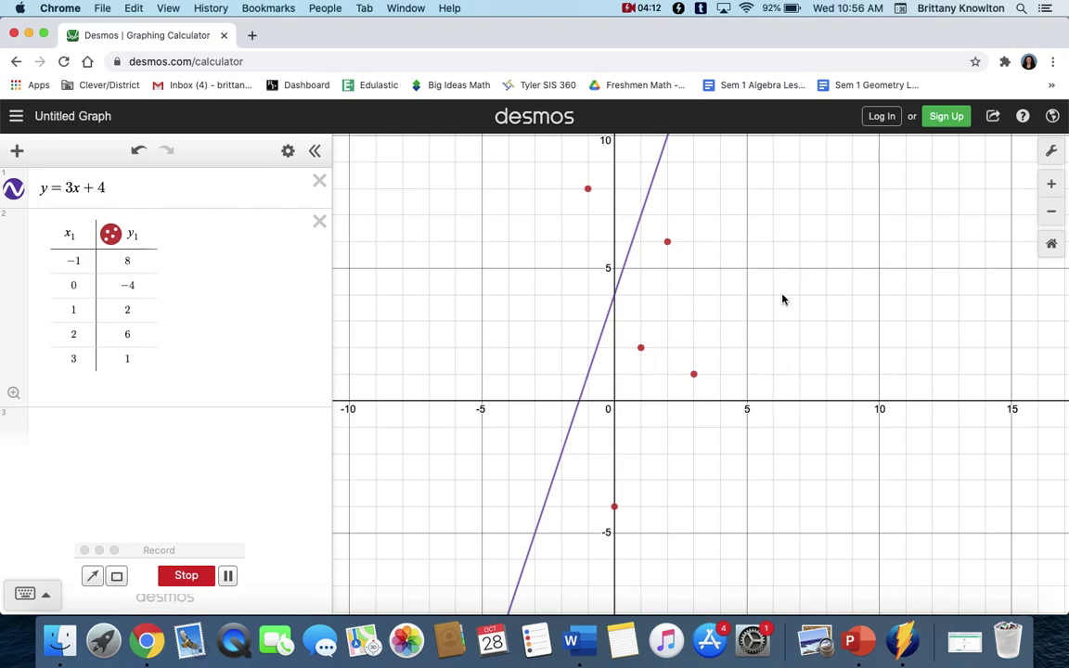
drag(761, 287, 806, 315)
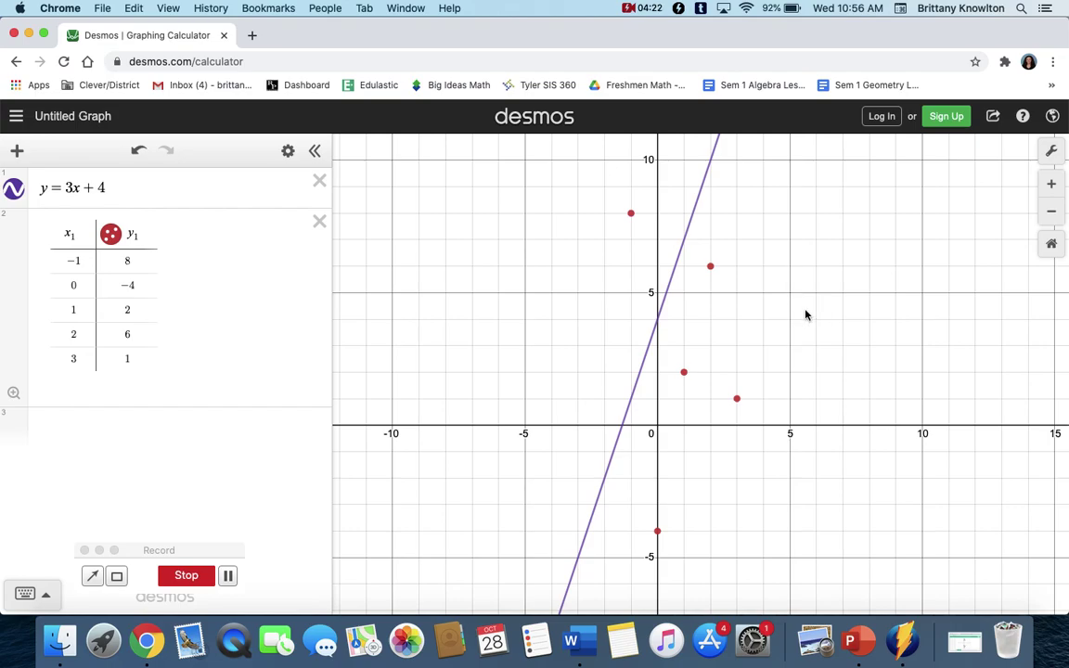